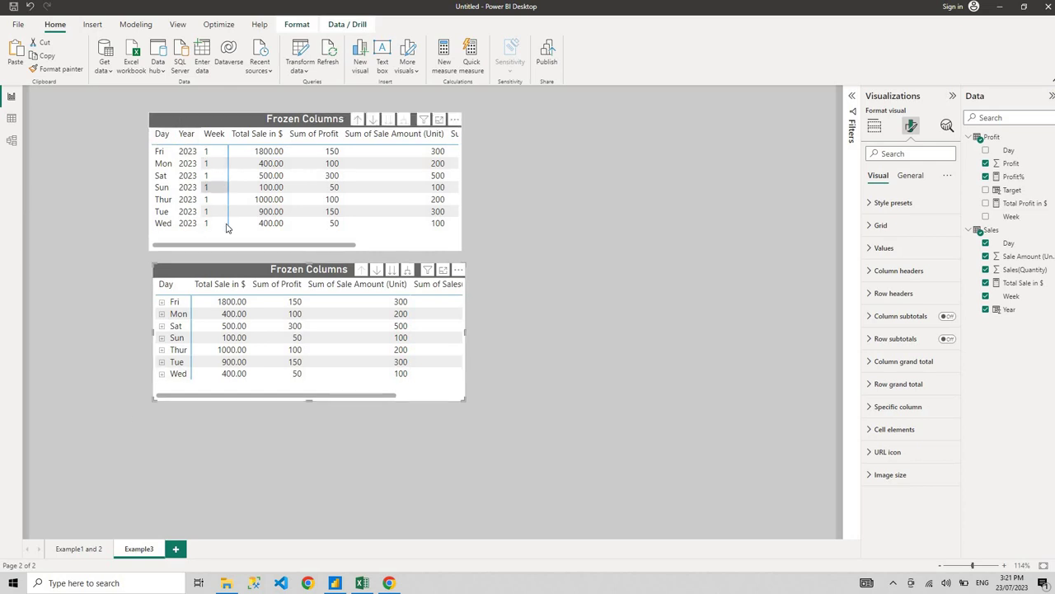
Step: Show the matrix's build fields and scroll the upper table to bring Profit% into view
drag(233, 246, 179, 257)
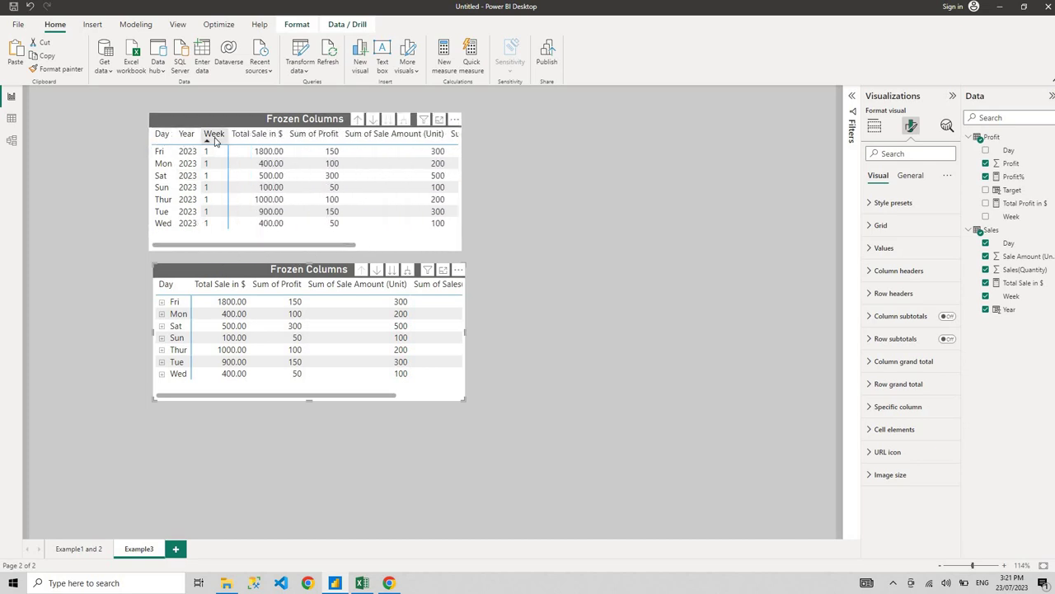
click(874, 126)
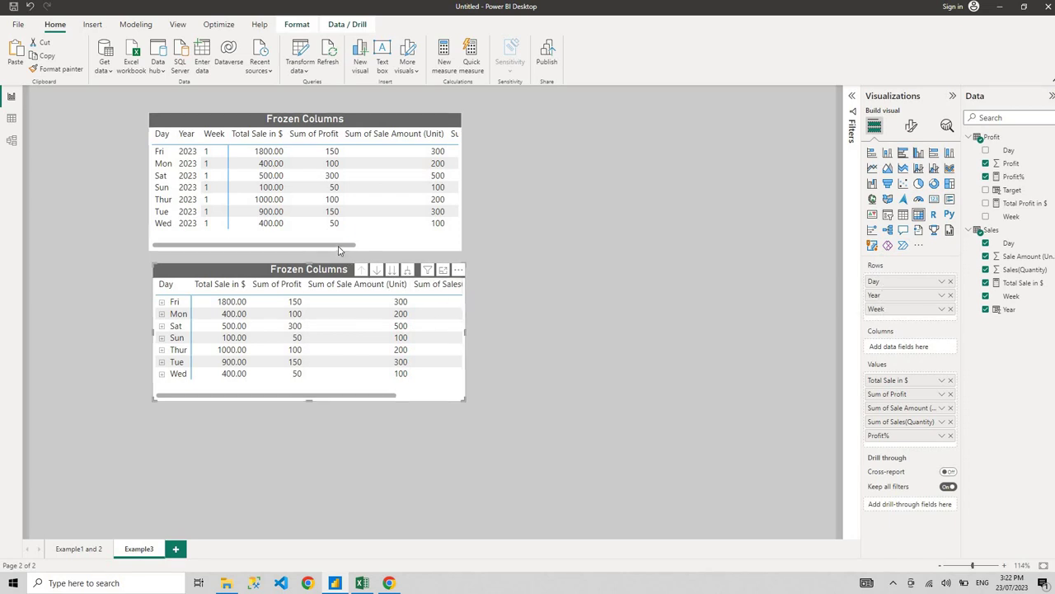
click(455, 245)
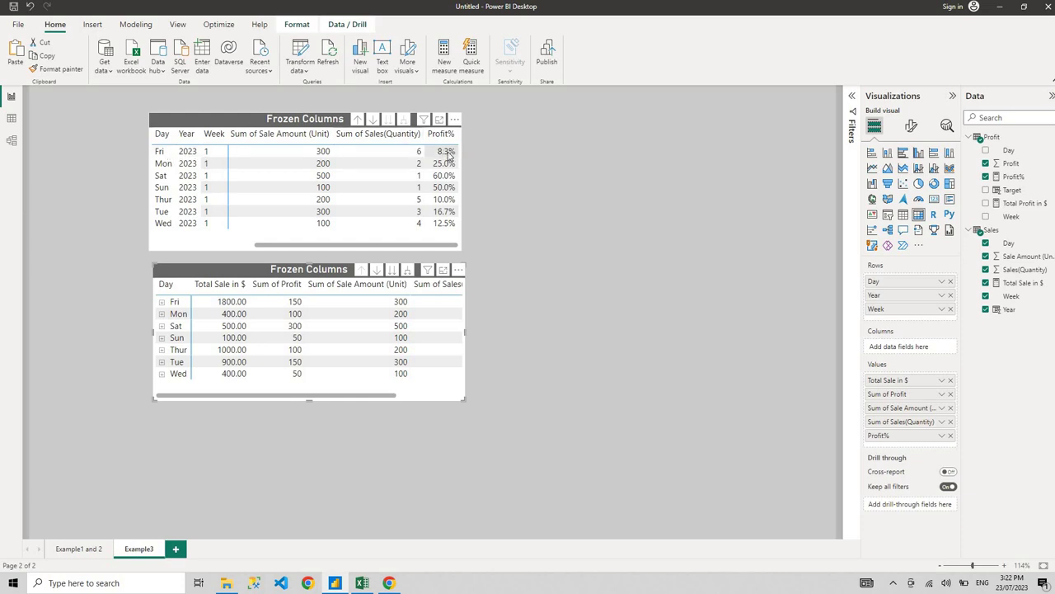
drag(412, 245, 239, 251)
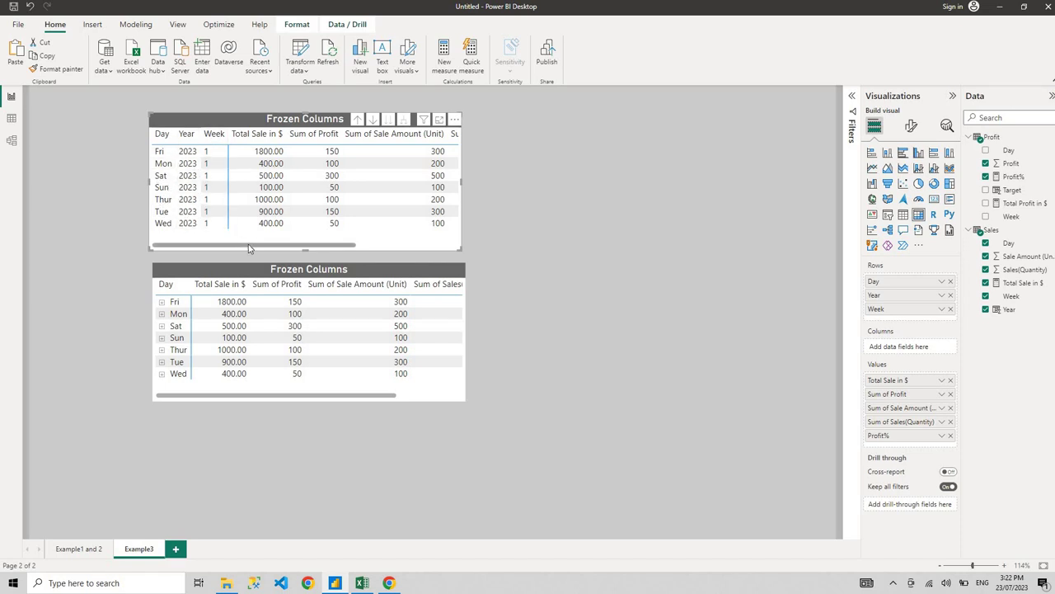
drag(248, 244, 206, 260)
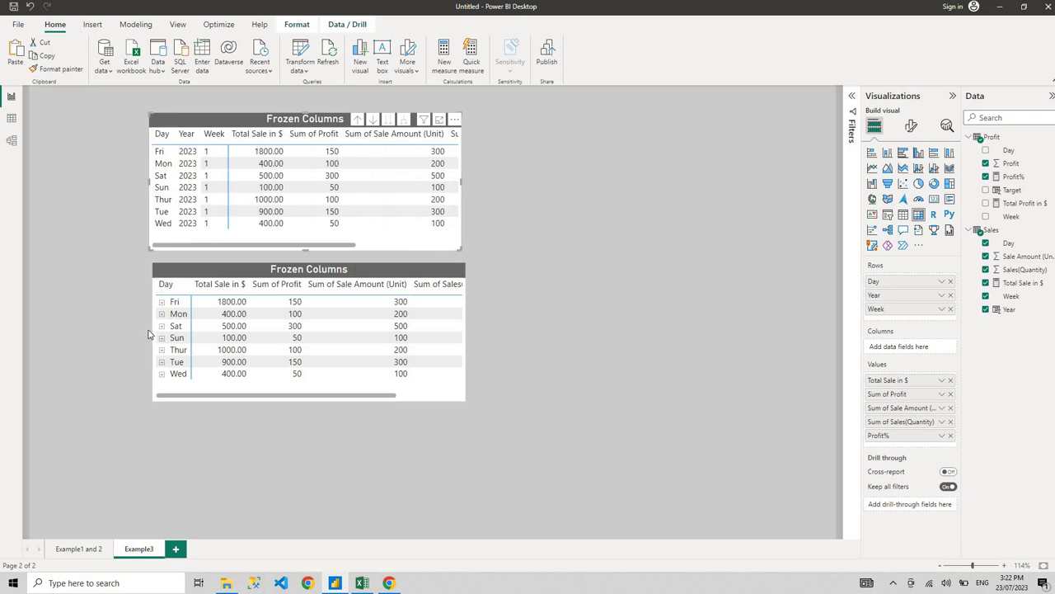
drag(267, 397, 371, 394)
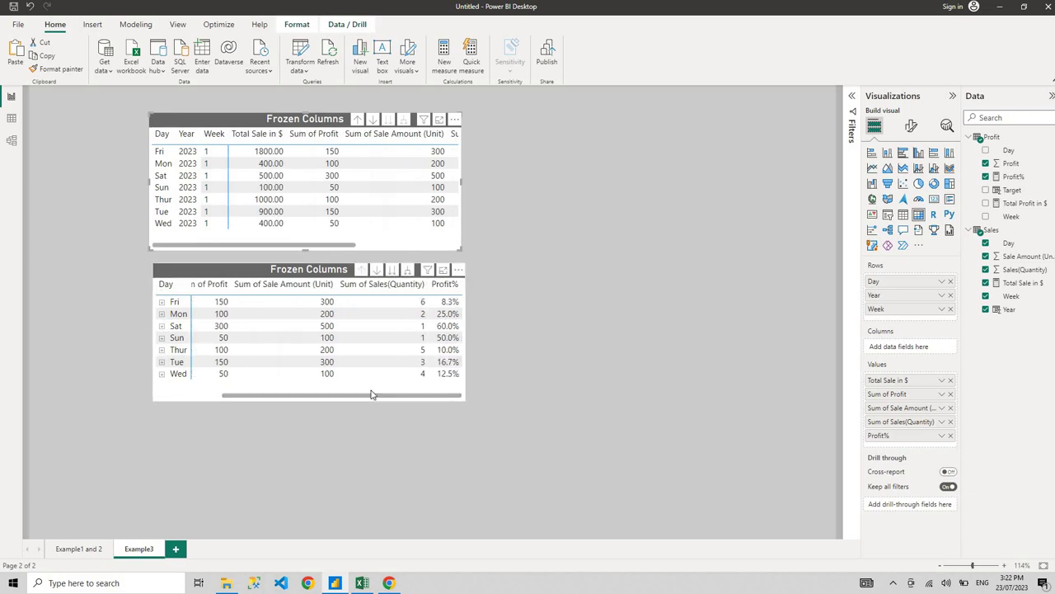
Step: In the lower matrix, expand Fri to its 2023 year and week, then collapse it again
click(454, 310)
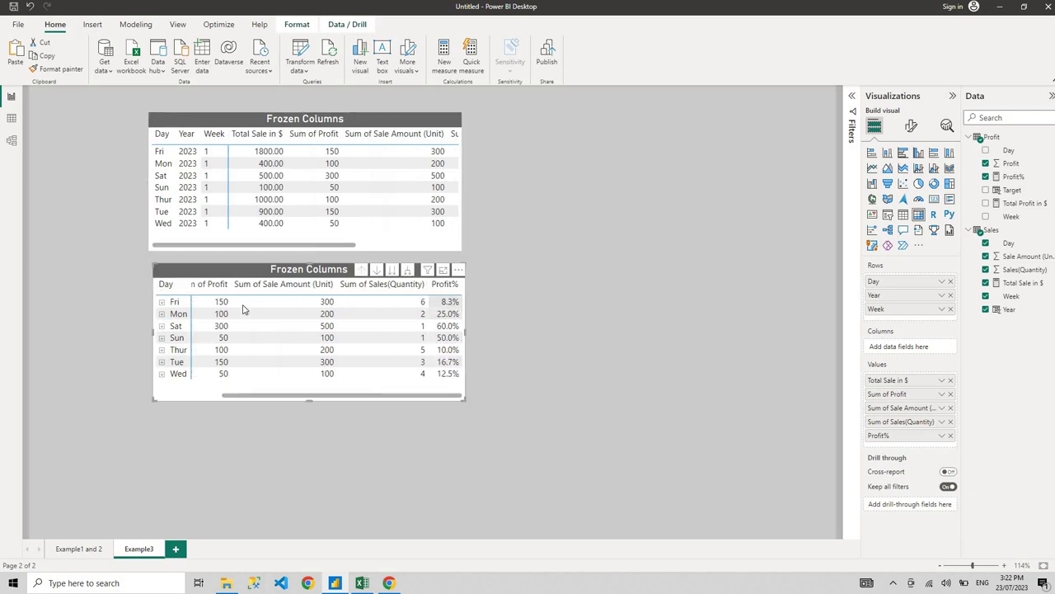
click(161, 303)
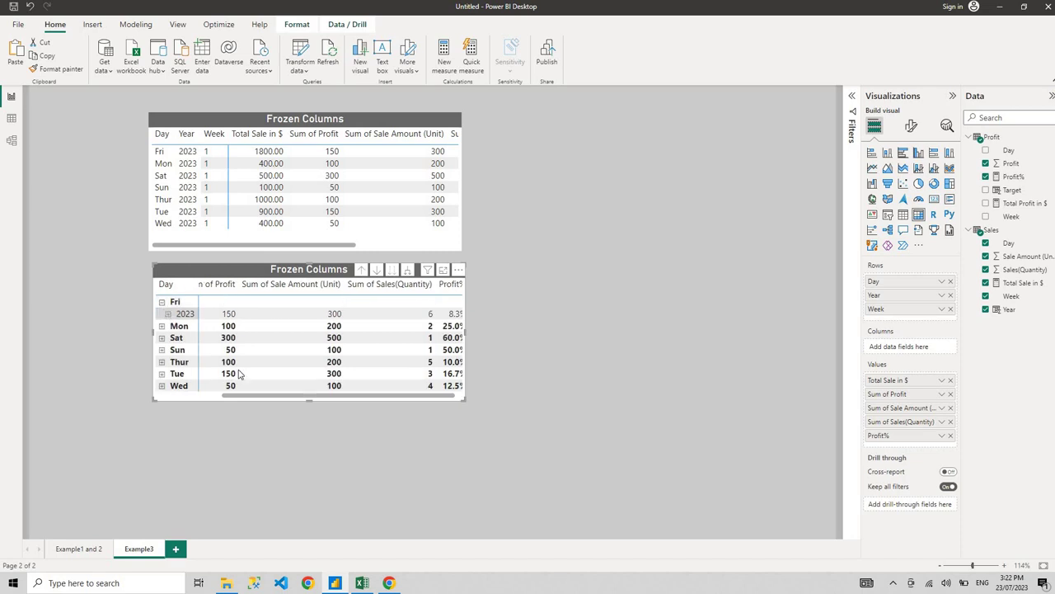
click(168, 313)
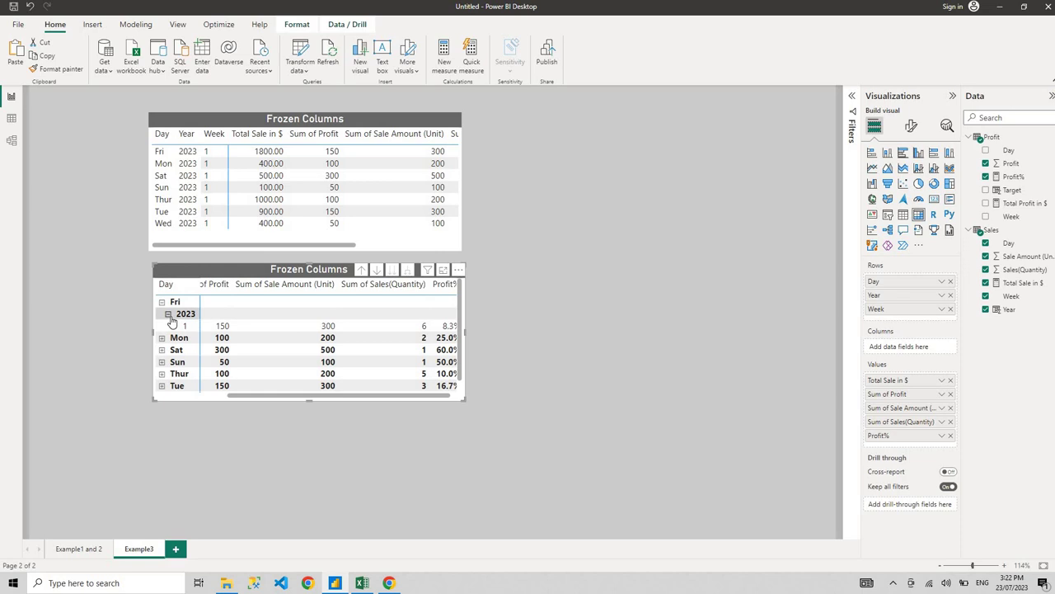
click(167, 313)
click(162, 301)
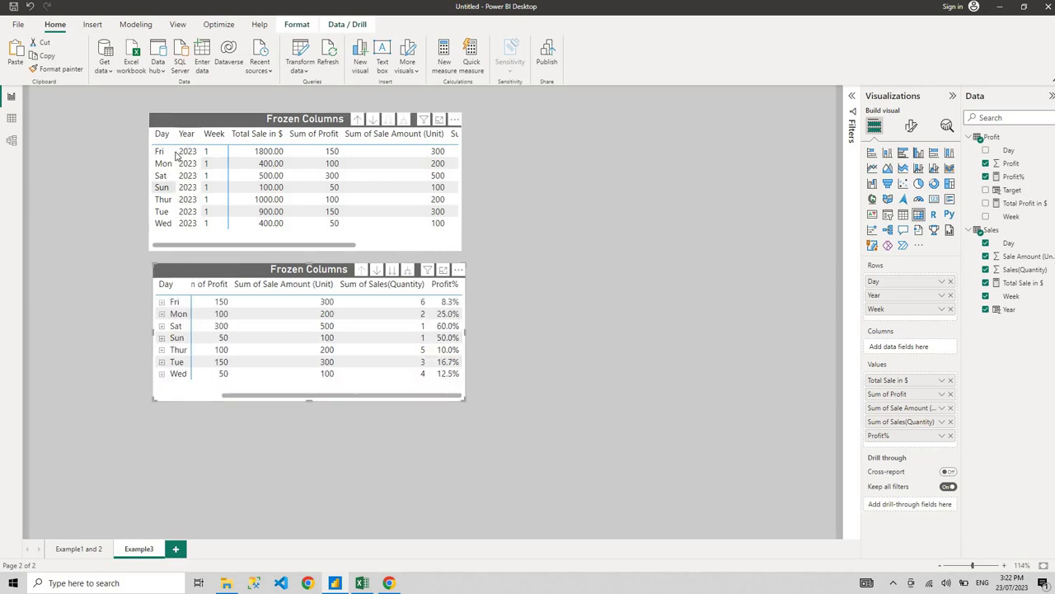
drag(233, 247, 210, 252)
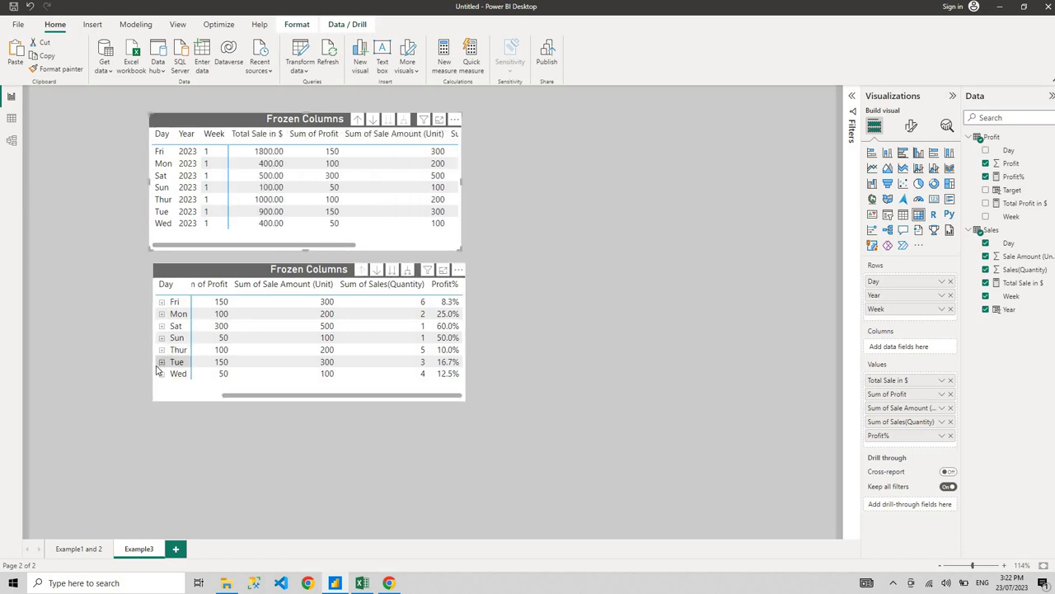
drag(244, 396, 169, 396)
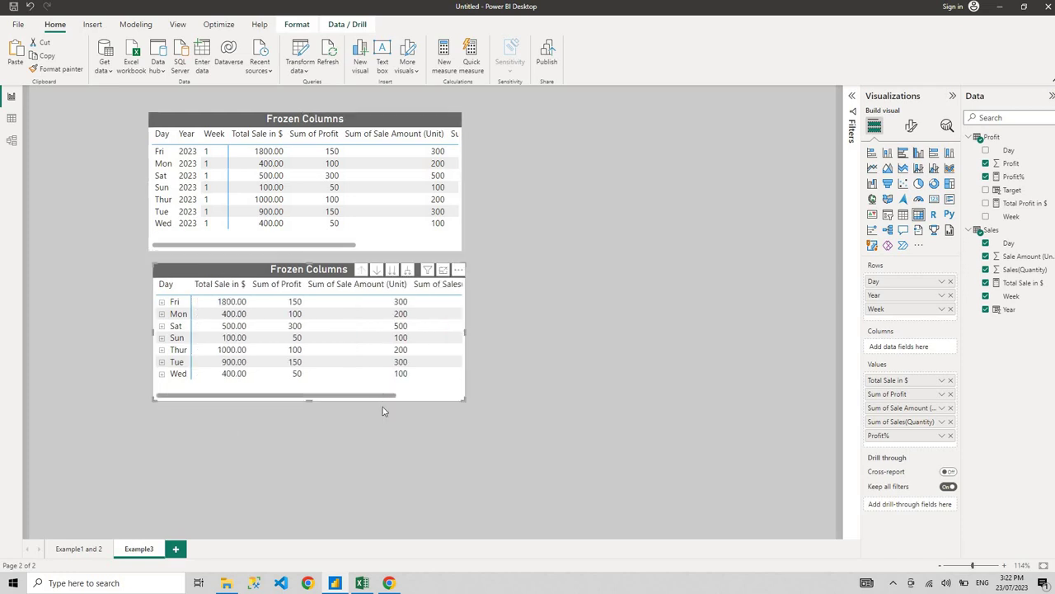
click(389, 583)
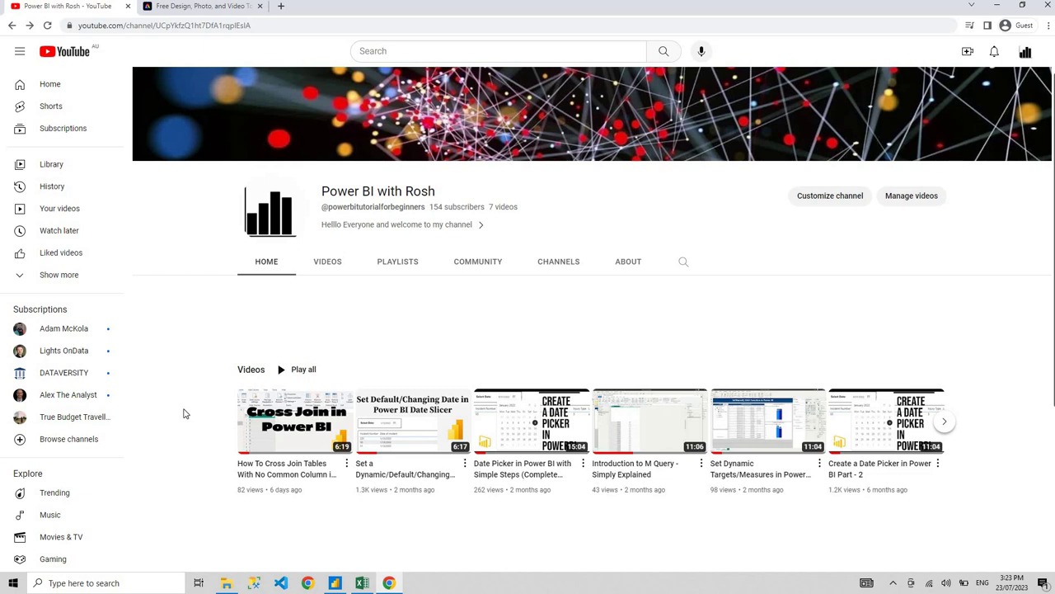
Step: Return to Power BI and alternately select the upper and lower Frozen Columns visuals
click(392, 582)
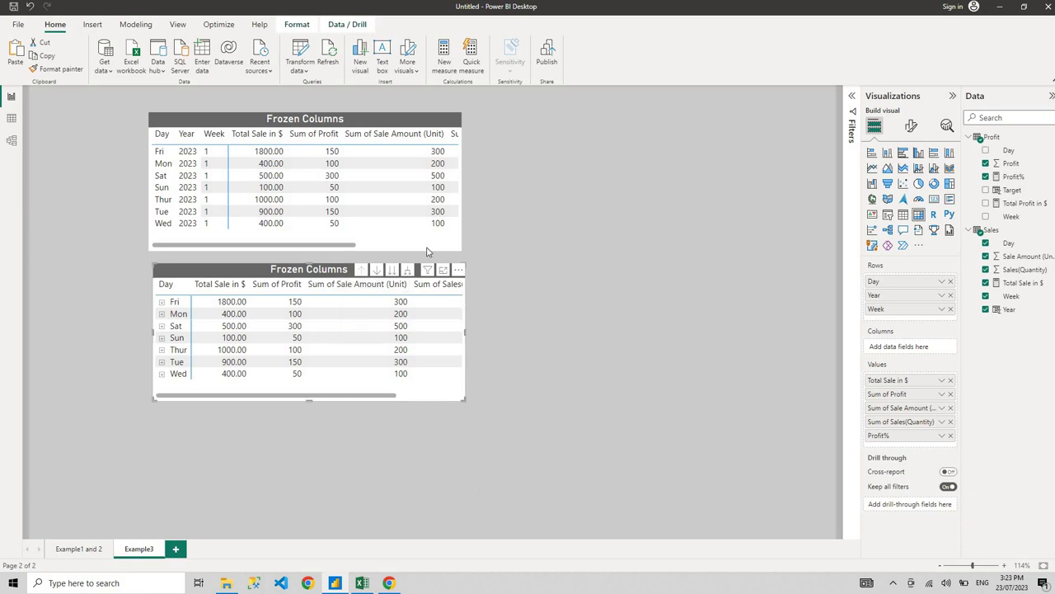
click(338, 124)
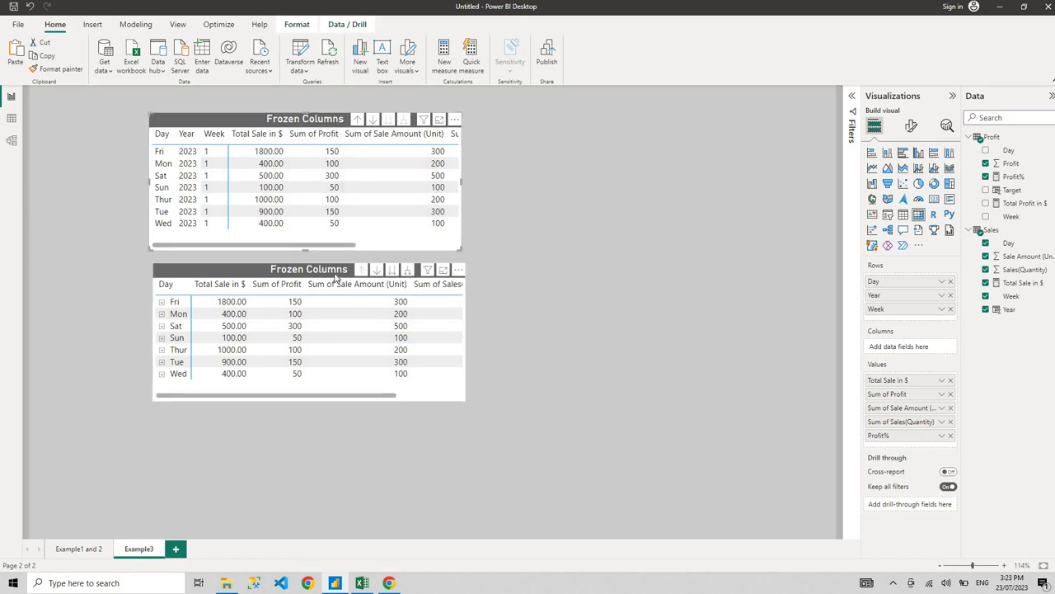
click(336, 279)
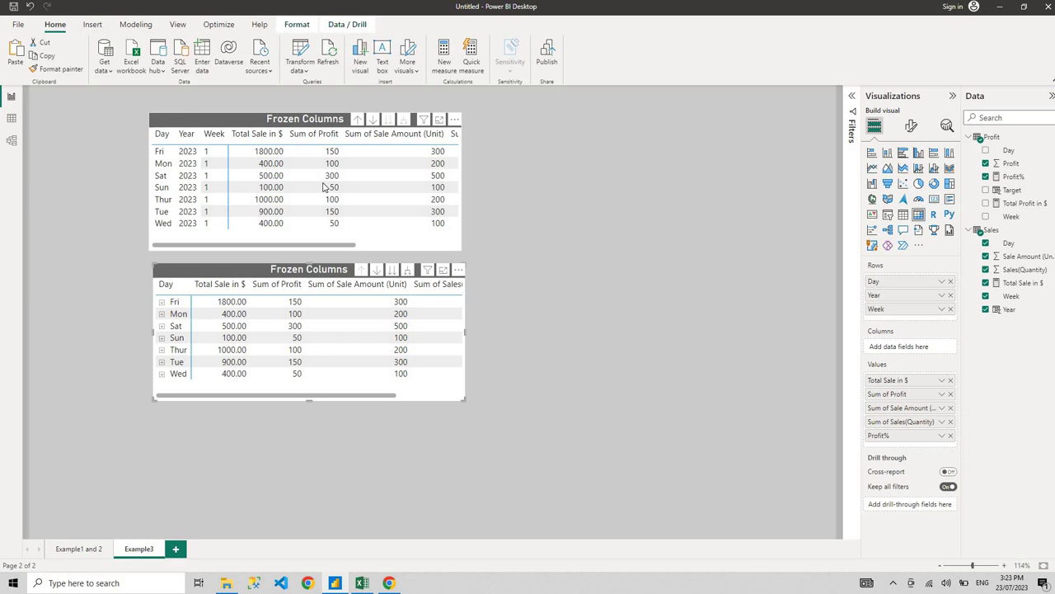
click(301, 120)
click(334, 279)
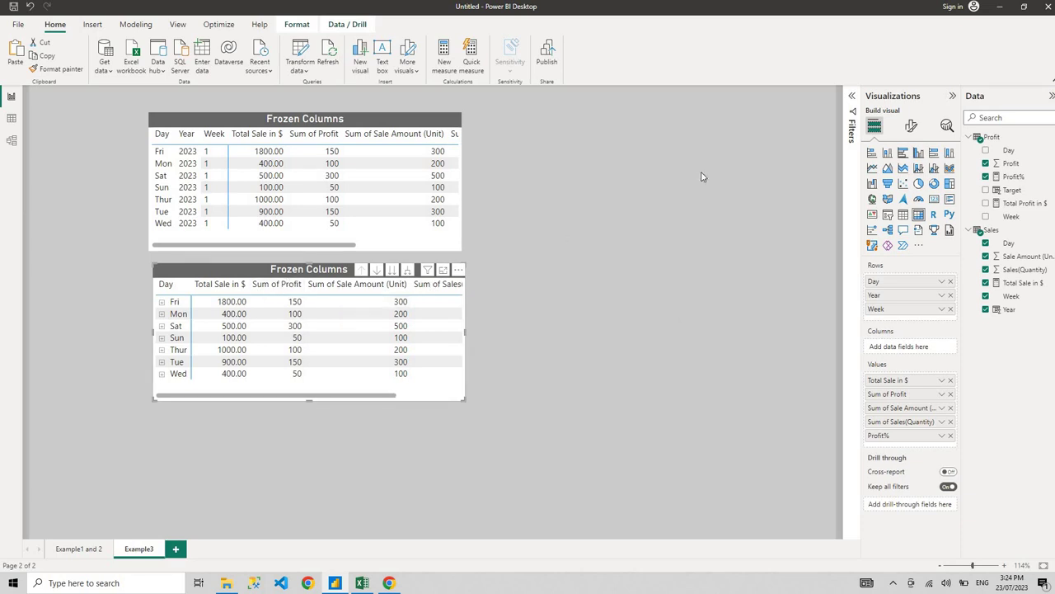
Step: Turn the Row headers +/- icons off for the lower Frozen Columns matrix
click(912, 125)
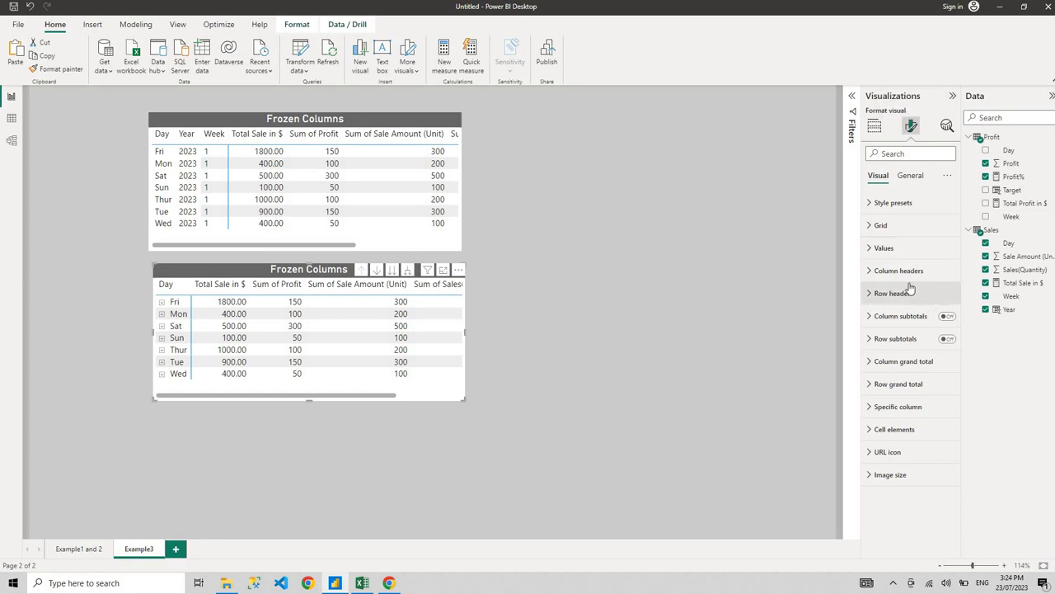
click(879, 296)
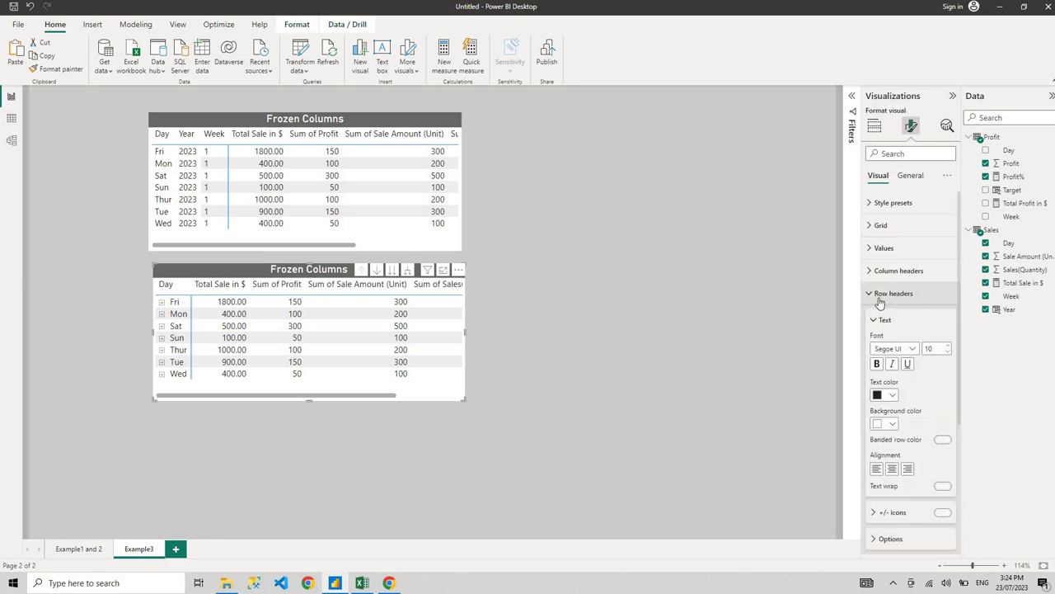
scroll(916, 312, down, 5)
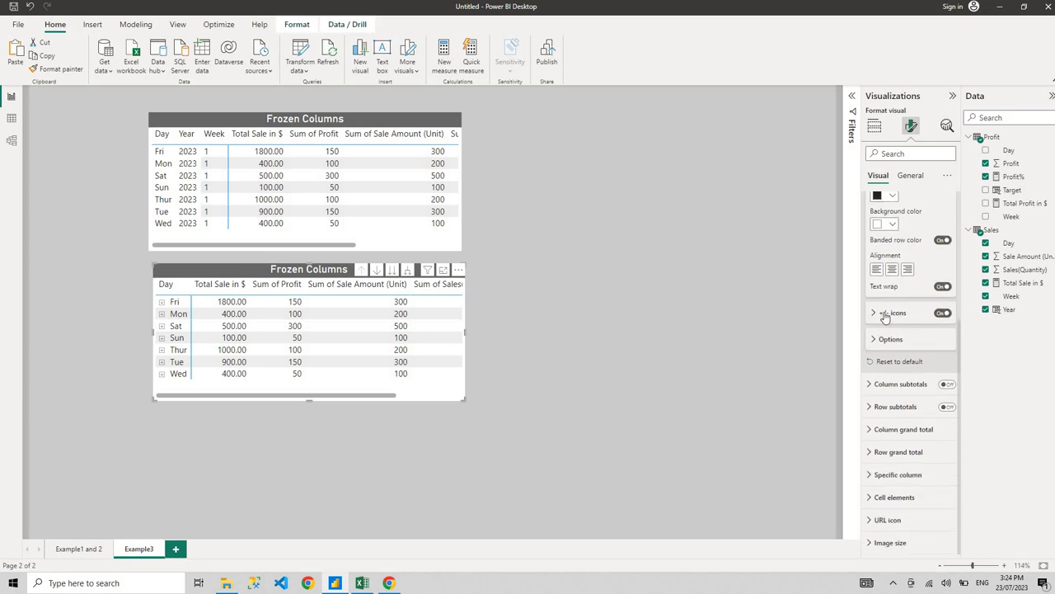
click(942, 315)
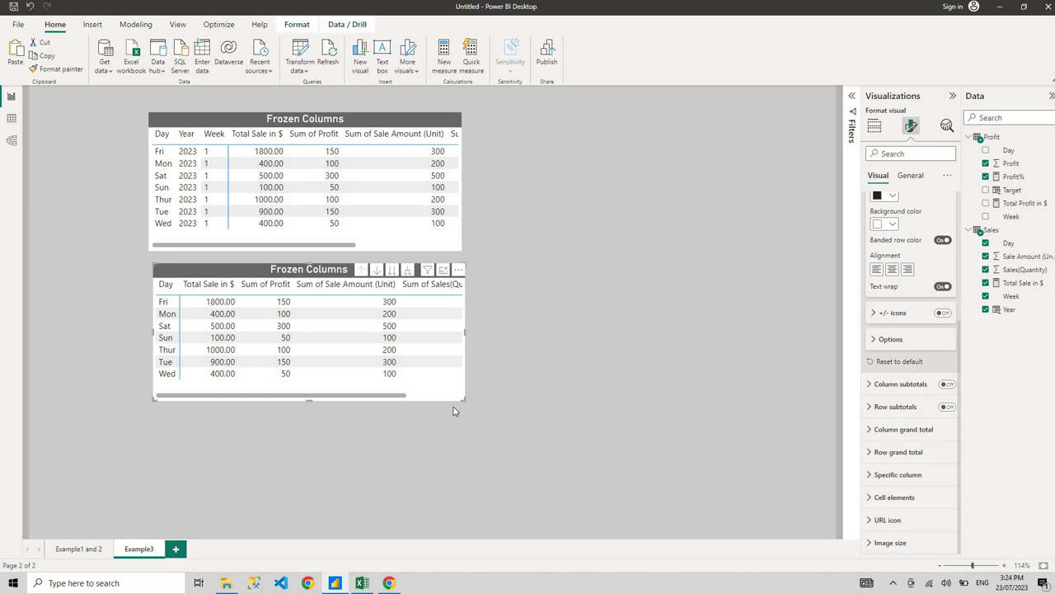
Step: Expand all rows of the lower matrix down to Week, showing 2023 and week 1 under each Day
click(874, 125)
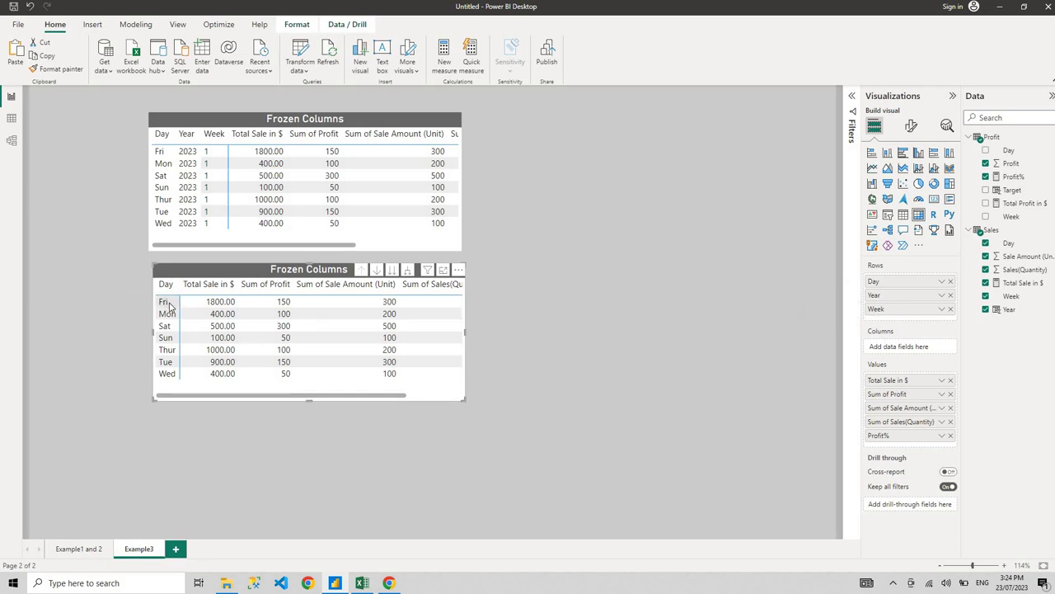
click(407, 272)
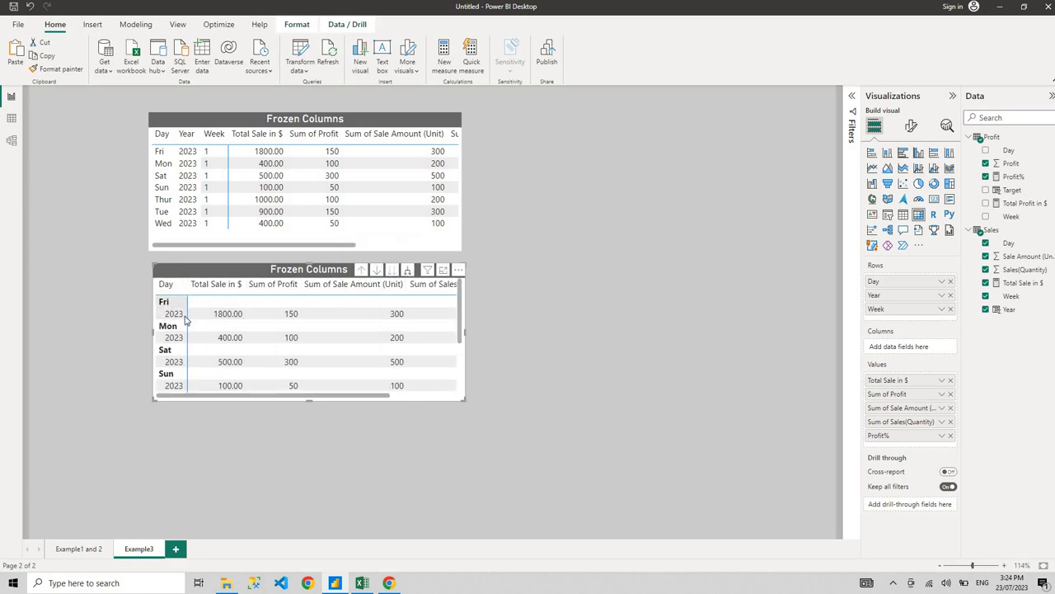
click(407, 271)
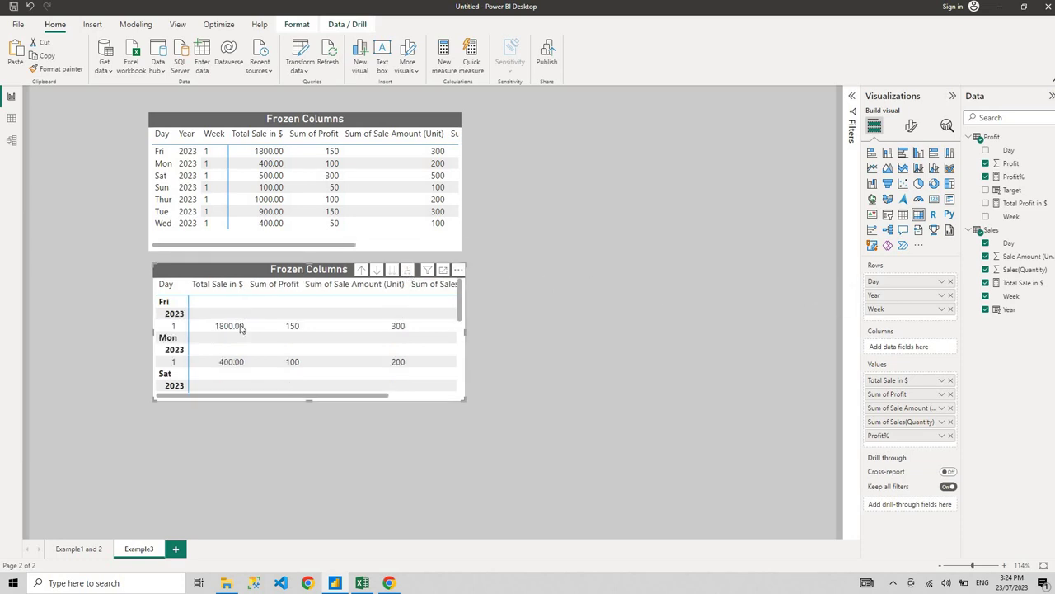
click(403, 274)
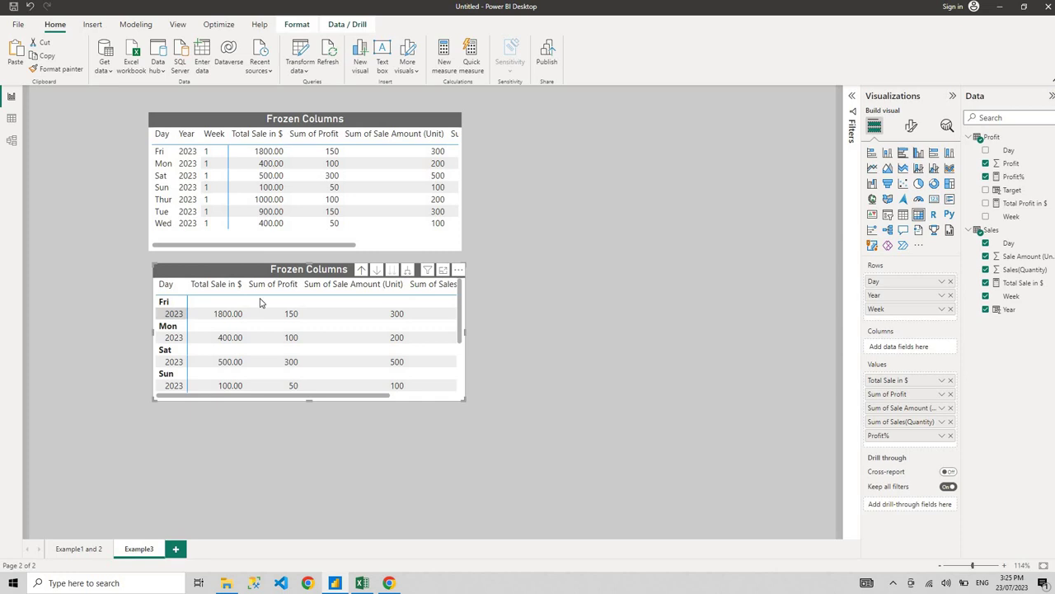
click(408, 274)
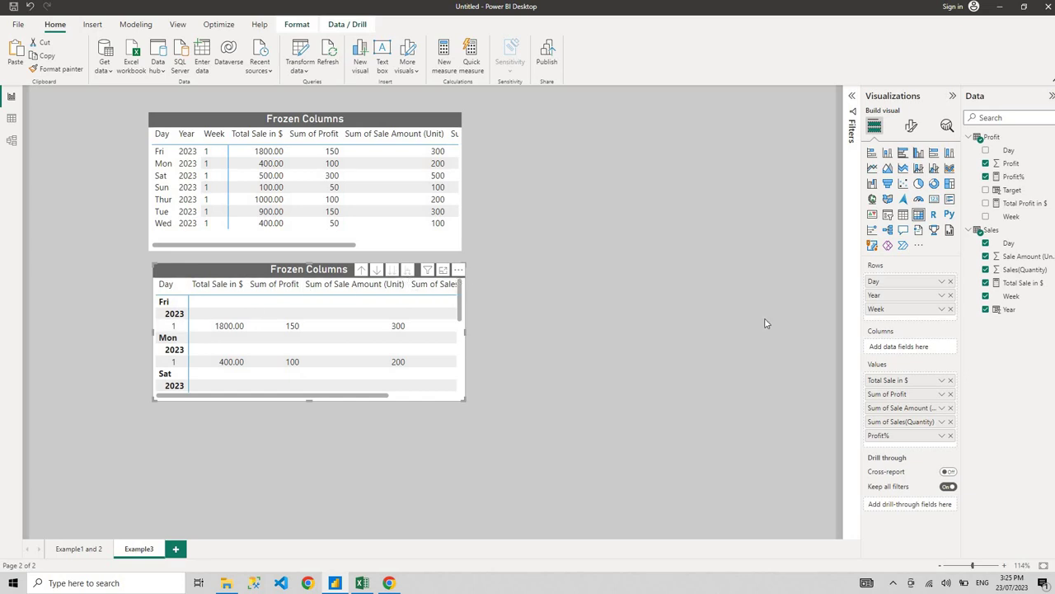
Step: Turn off Stepped layout under Row headers > Options so Day, Year and Week become separate columns
click(911, 126)
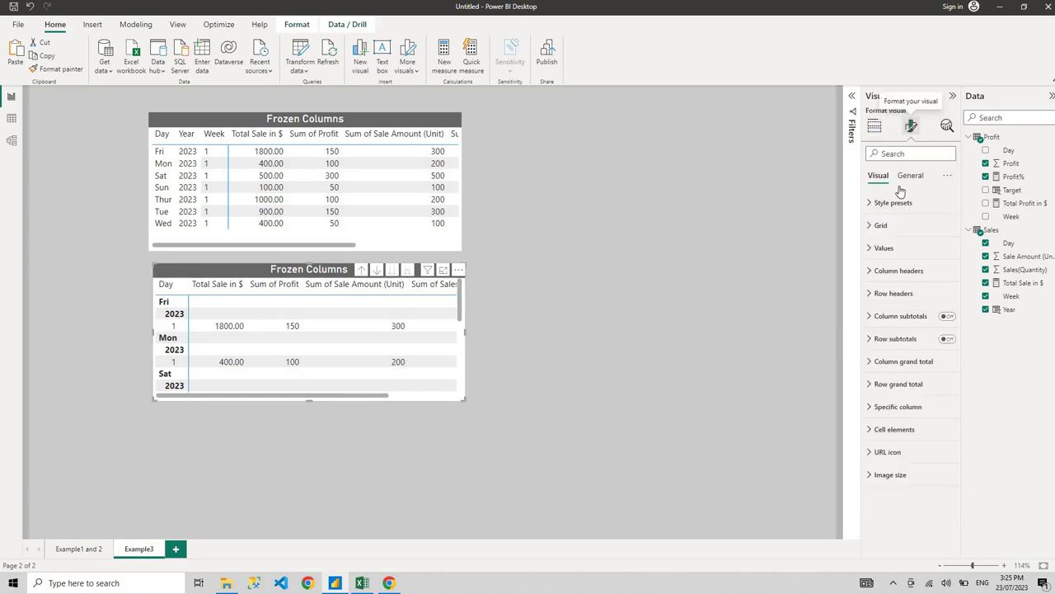
click(879, 294)
scroll(913, 407, down, 1)
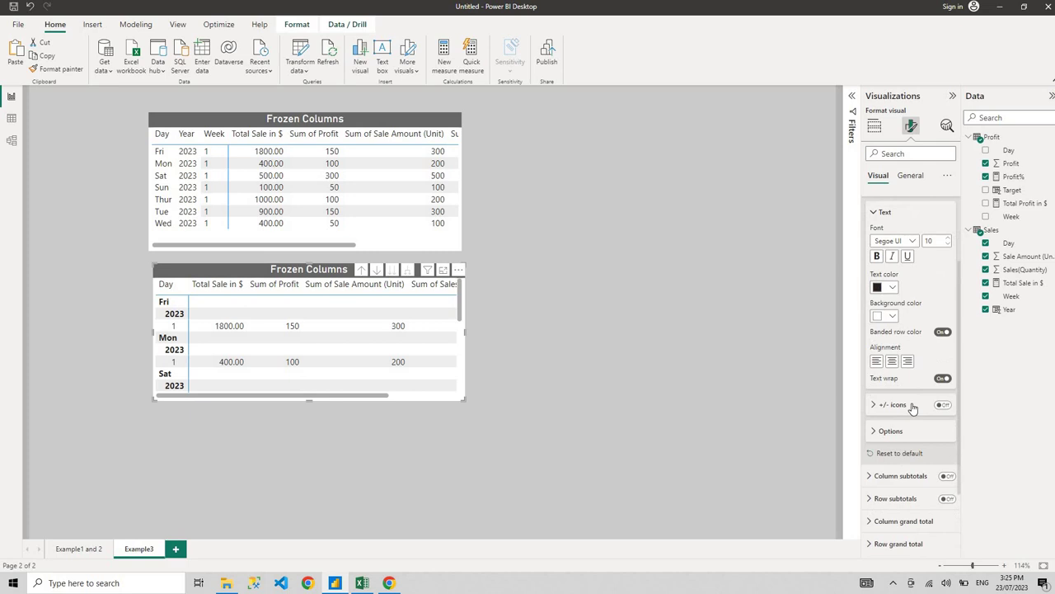
click(877, 430)
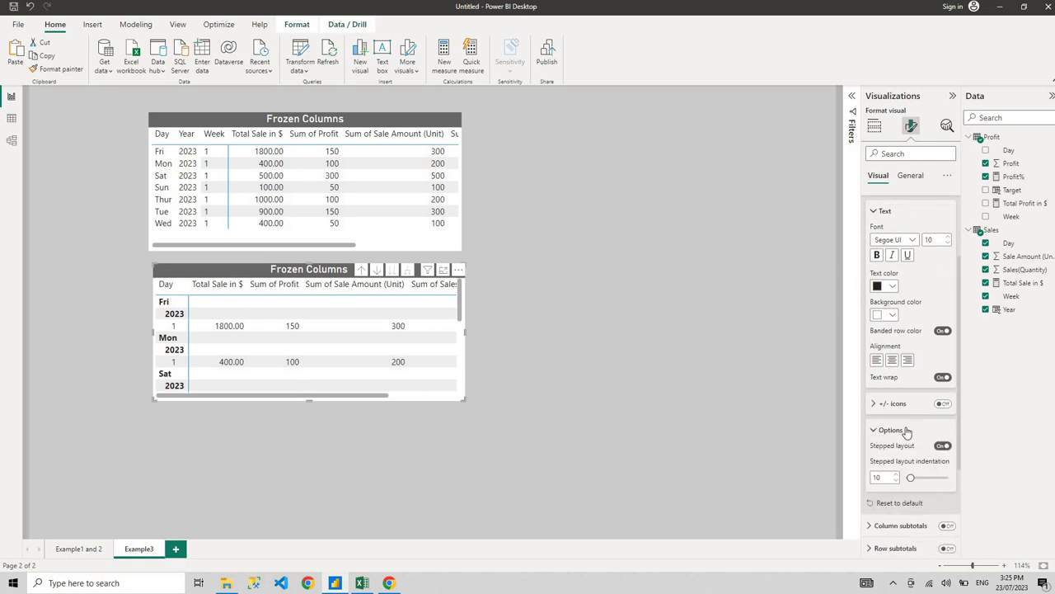
scroll(950, 403, down, 1)
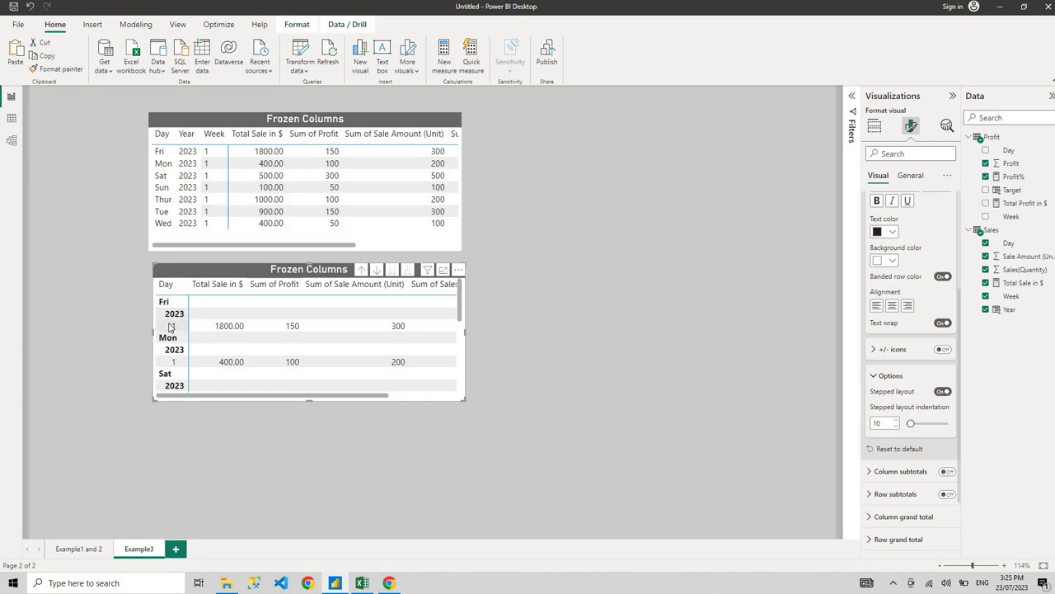
click(944, 392)
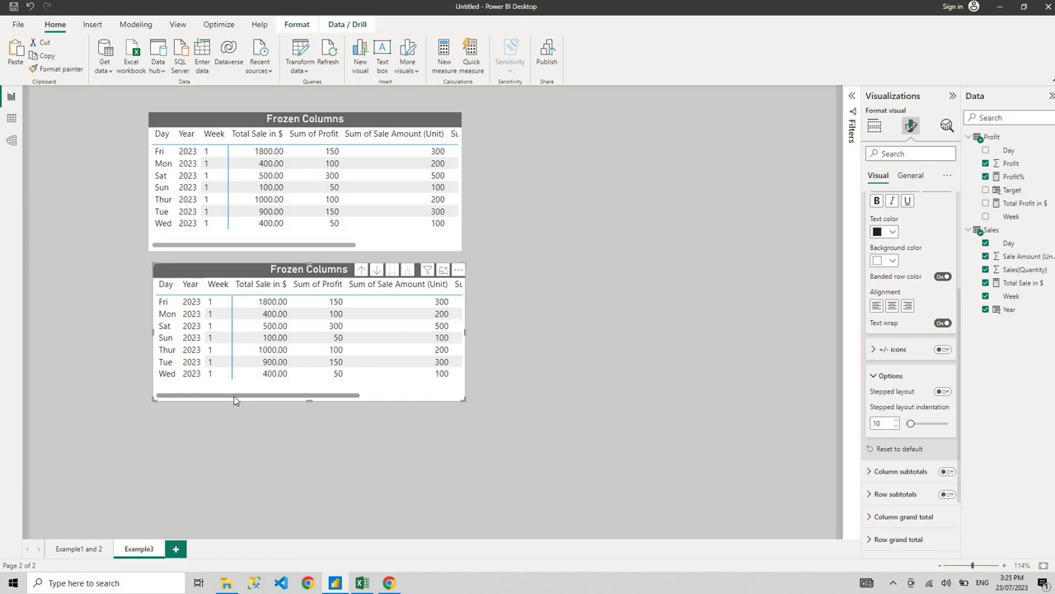
drag(235, 398, 408, 386)
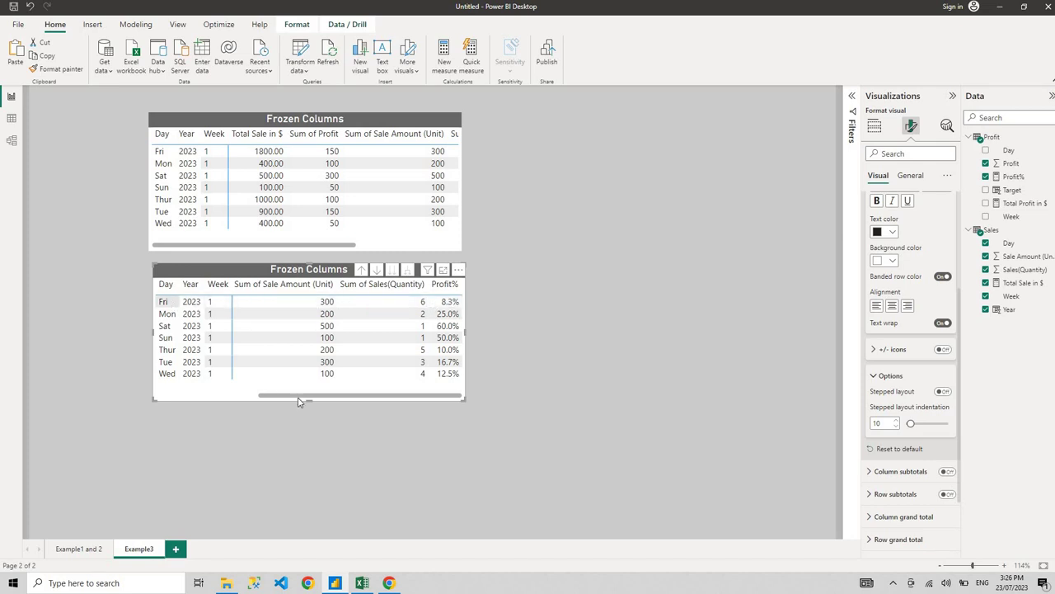
drag(299, 402, 187, 406)
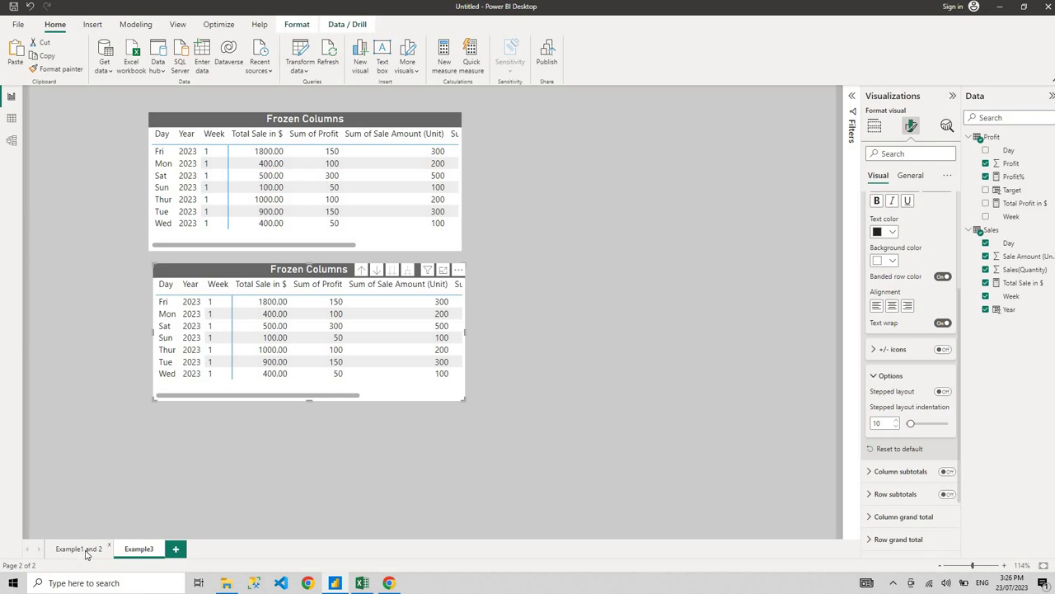
Step: Go to the 'Example1 and 2' page, then bring up the data.csv workbook in Excel
click(79, 548)
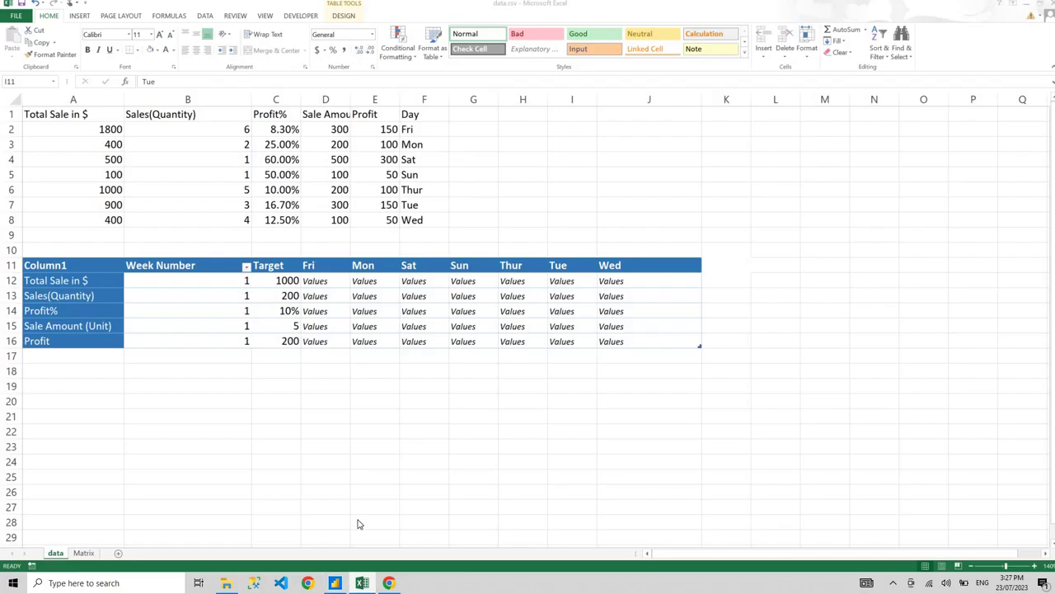
click(362, 583)
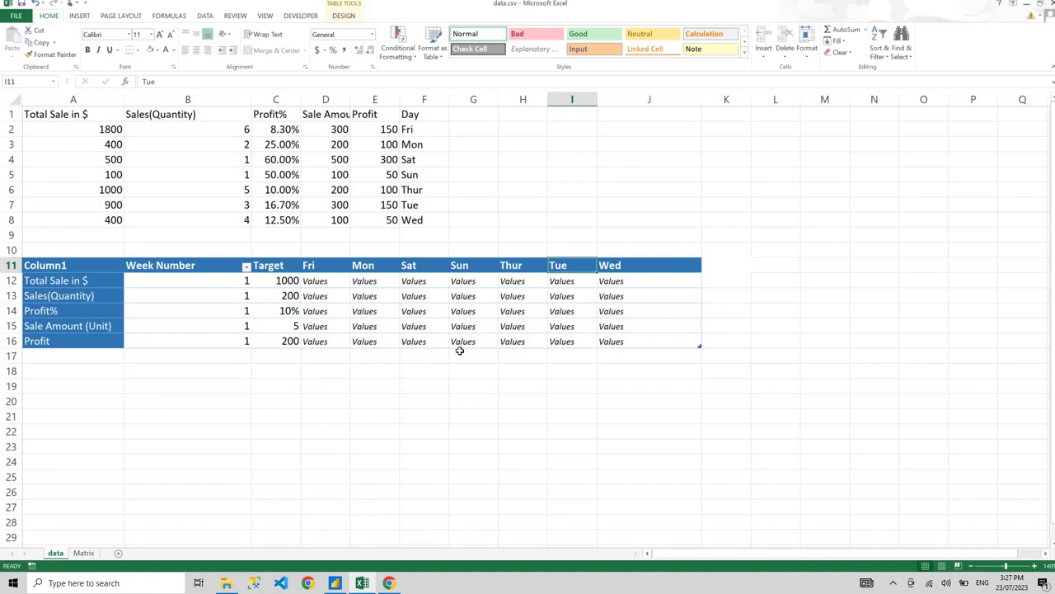
Step: Leave Excel and Power BI behind to show the Power BI tutorial YouTube channel in Chrome
key(alt+Tab)
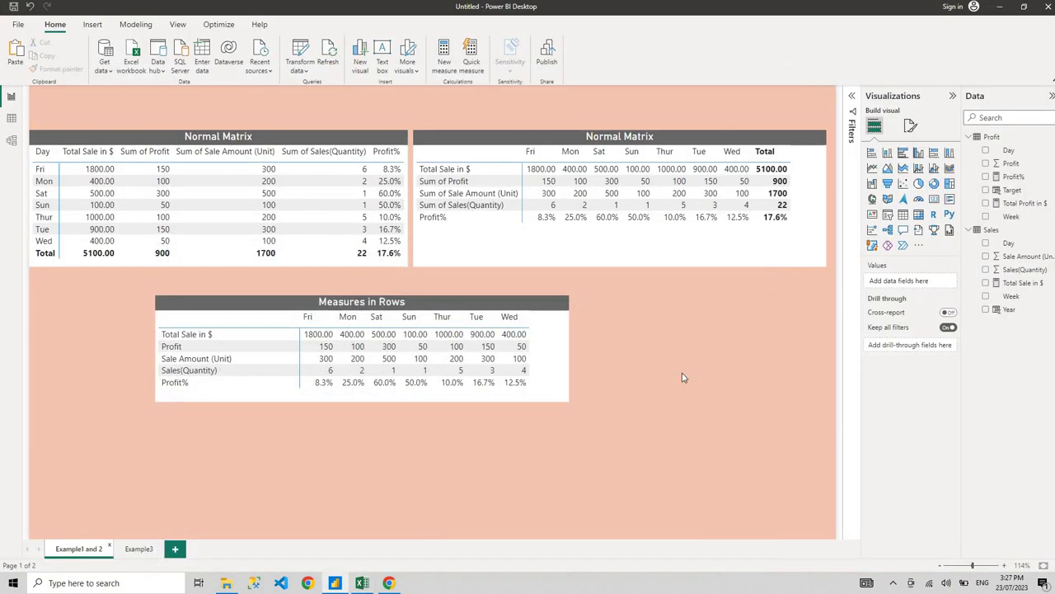
click(338, 585)
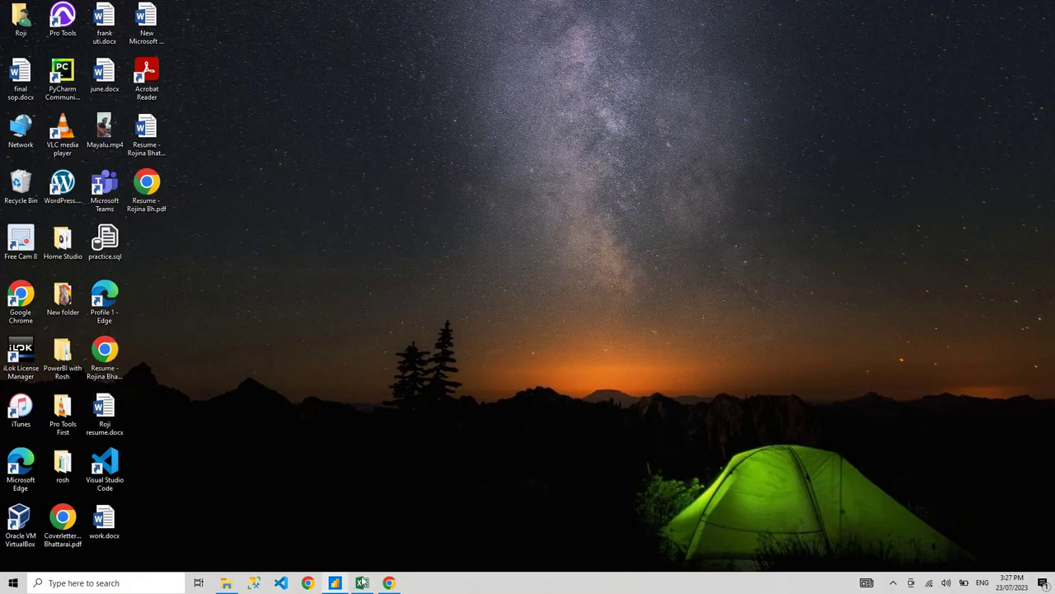
click(389, 583)
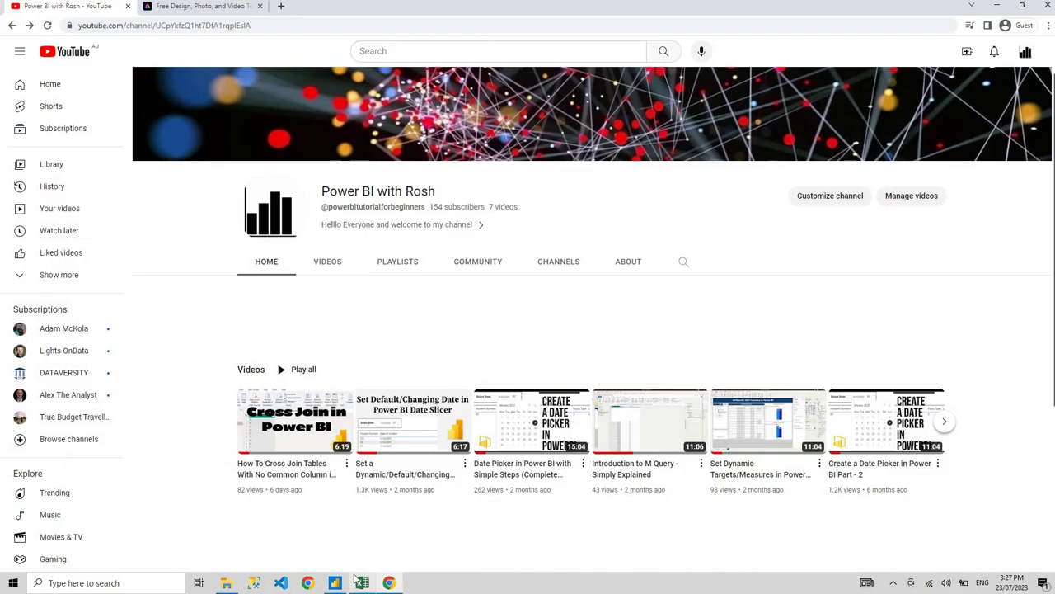